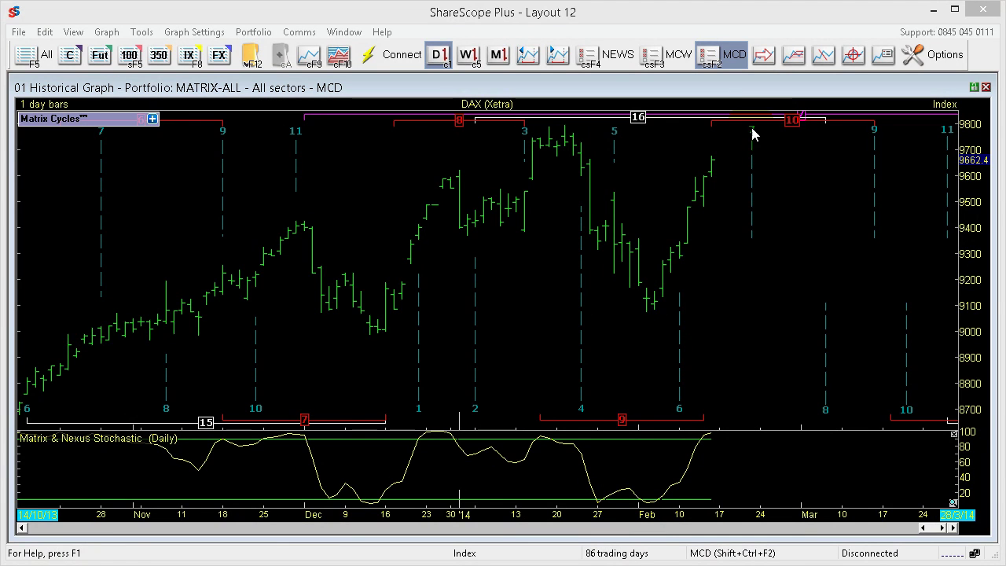
# Inspect the toolbar options and customisation settings, closing them without changes
pyautogui.click(795, 59)
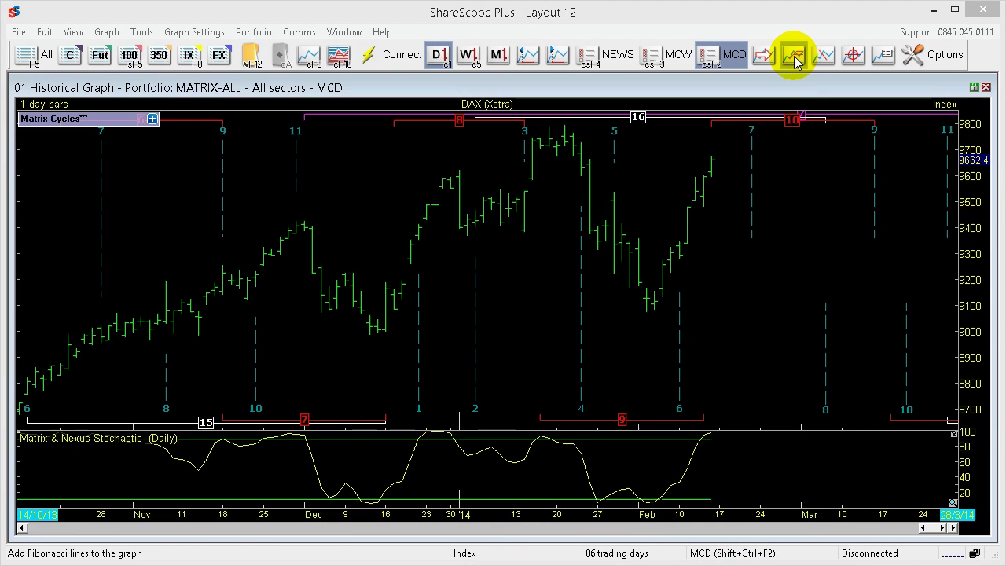
pyautogui.rightClick(794, 59)
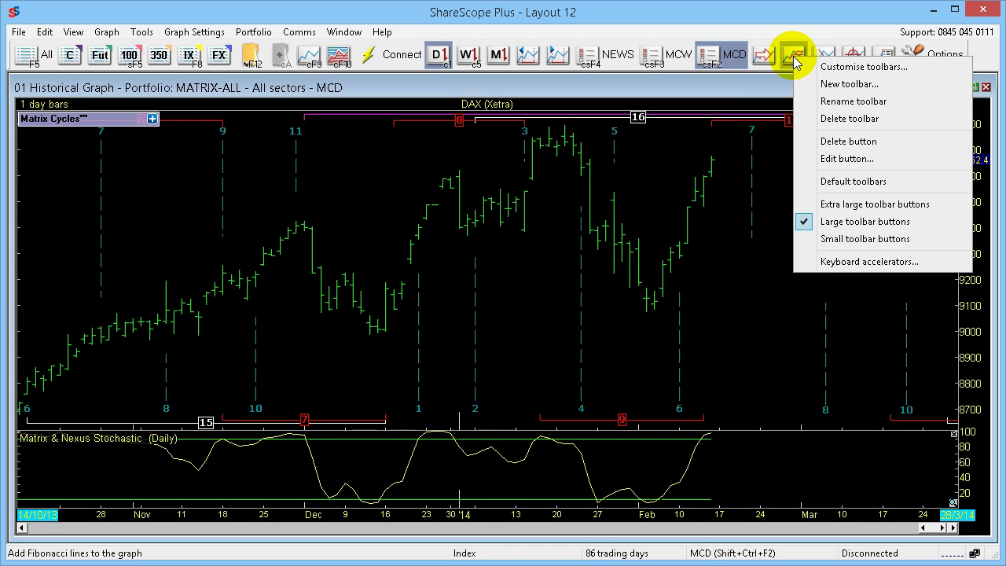
pyautogui.click(873, 70)
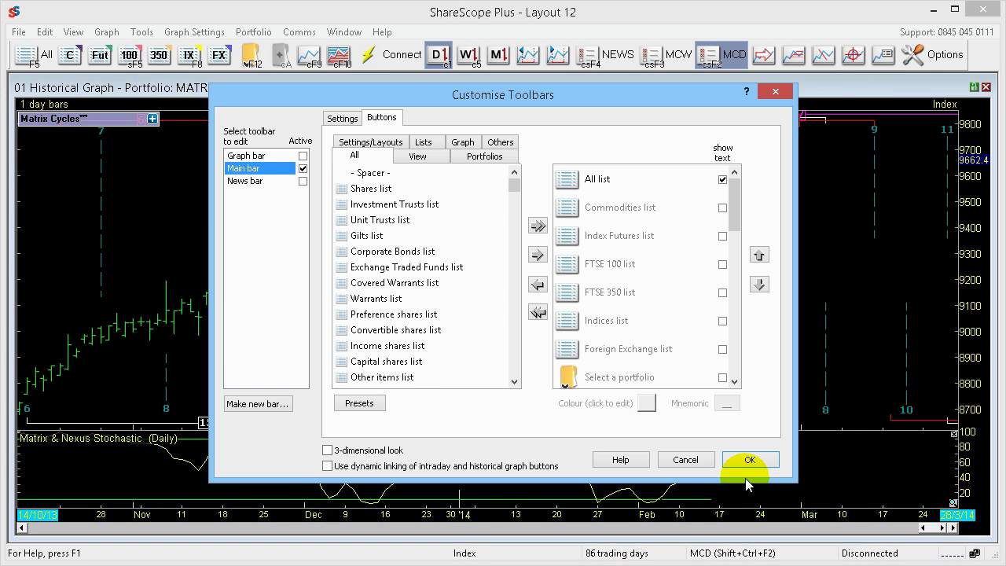
pyautogui.click(746, 463)
pyautogui.click(794, 59)
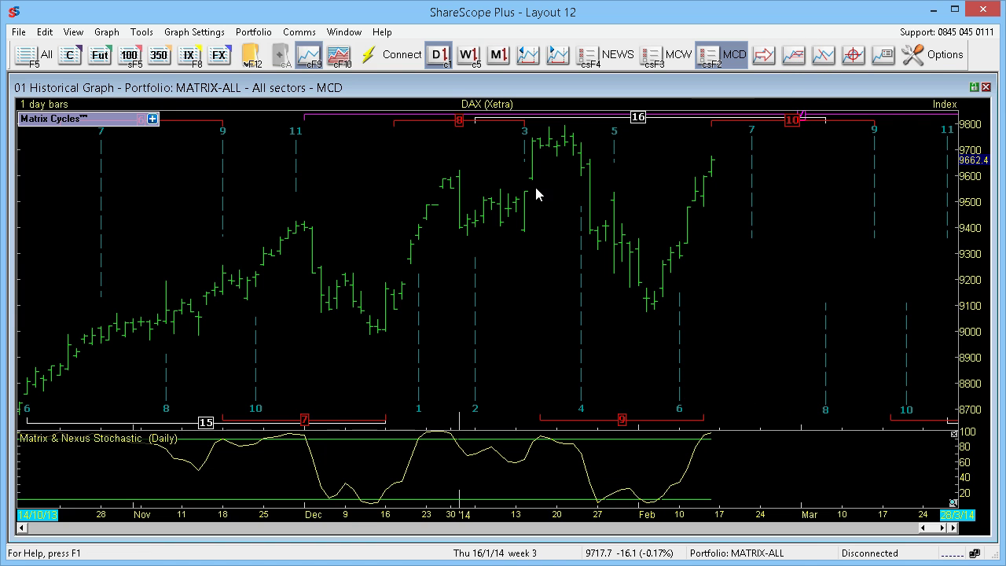
# Bring up the chart's options menu and dismiss it unchanged
pyautogui.rightClick(520, 206)
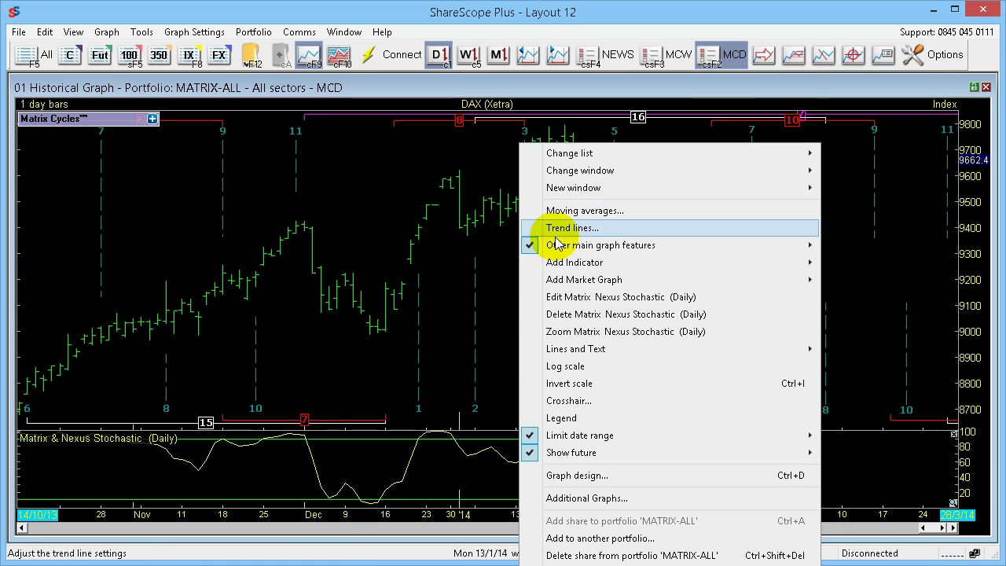
pyautogui.moveTo(616, 348)
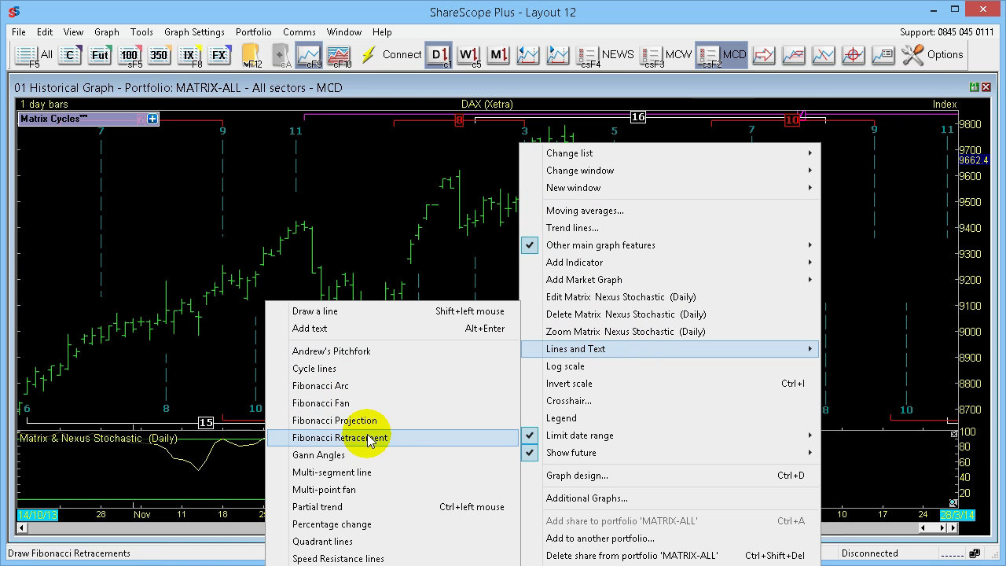
pyautogui.click(851, 110)
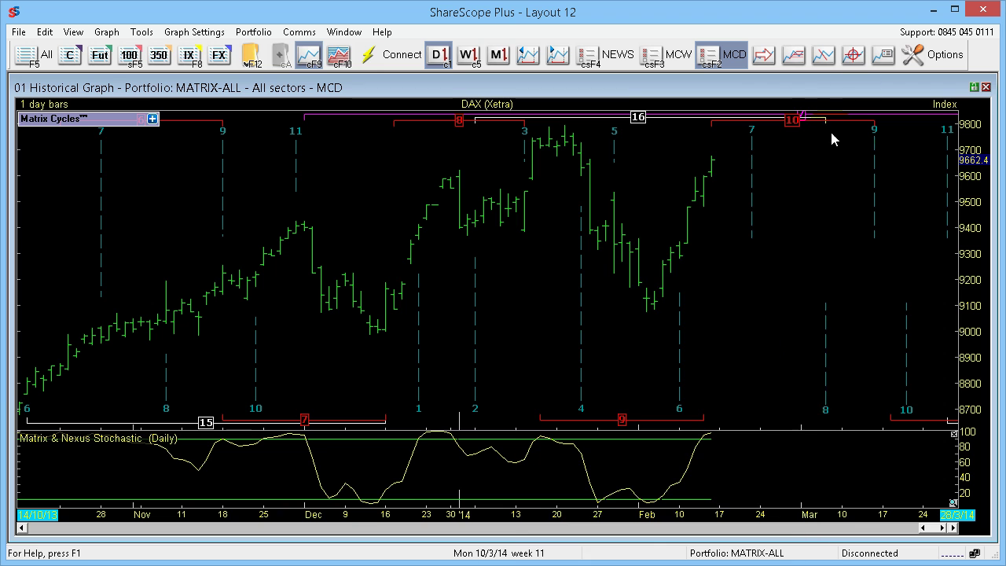
# Draw a Fibonacci Retracement from the 9792.3 peak down to the early-February low
pyautogui.click(795, 63)
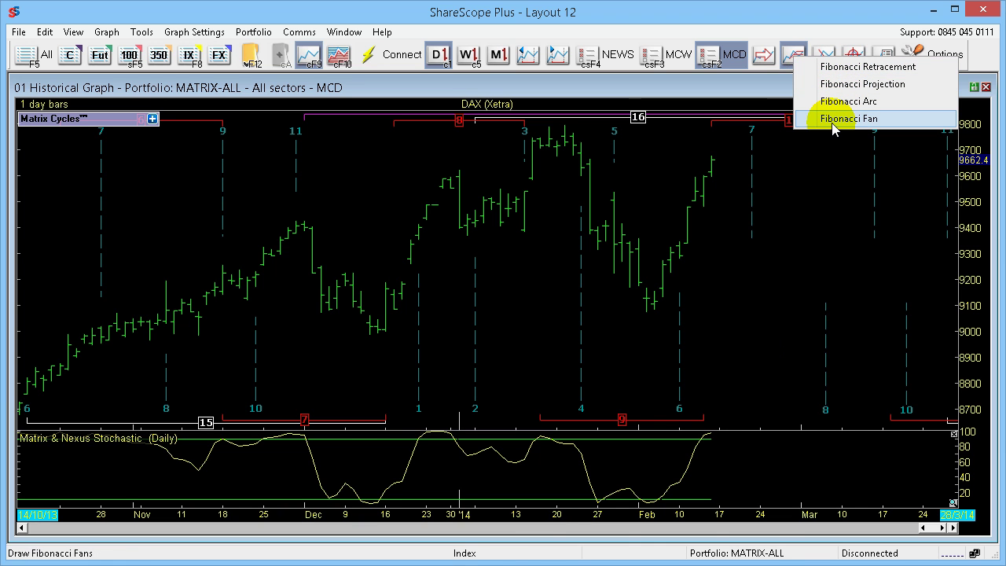
pyautogui.click(848, 69)
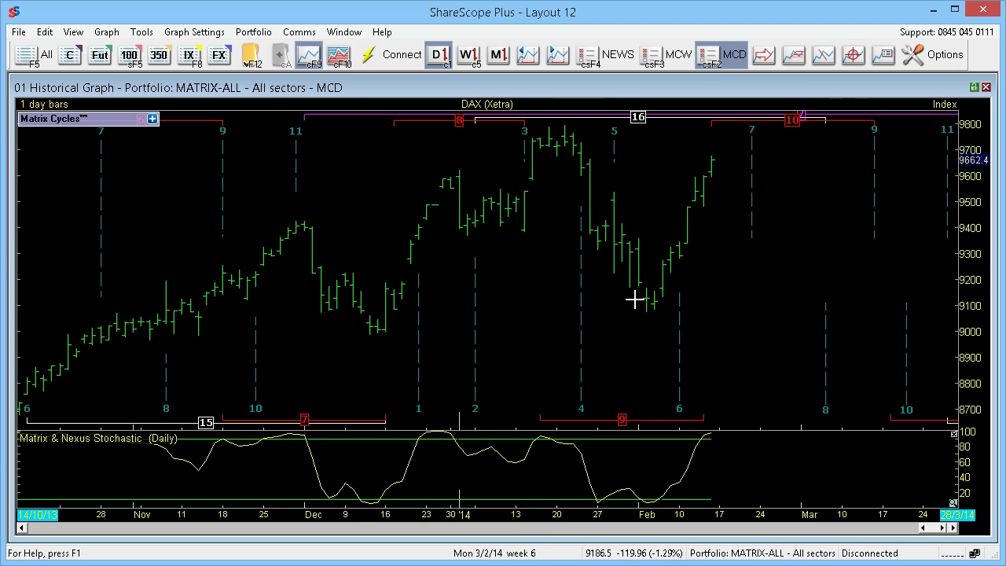
pyautogui.click(566, 125)
pyautogui.moveTo(565, 125)
pyautogui.mouseDown()
pyautogui.moveTo(615, 168)
pyautogui.moveTo(646, 313)
pyautogui.mouseUp()
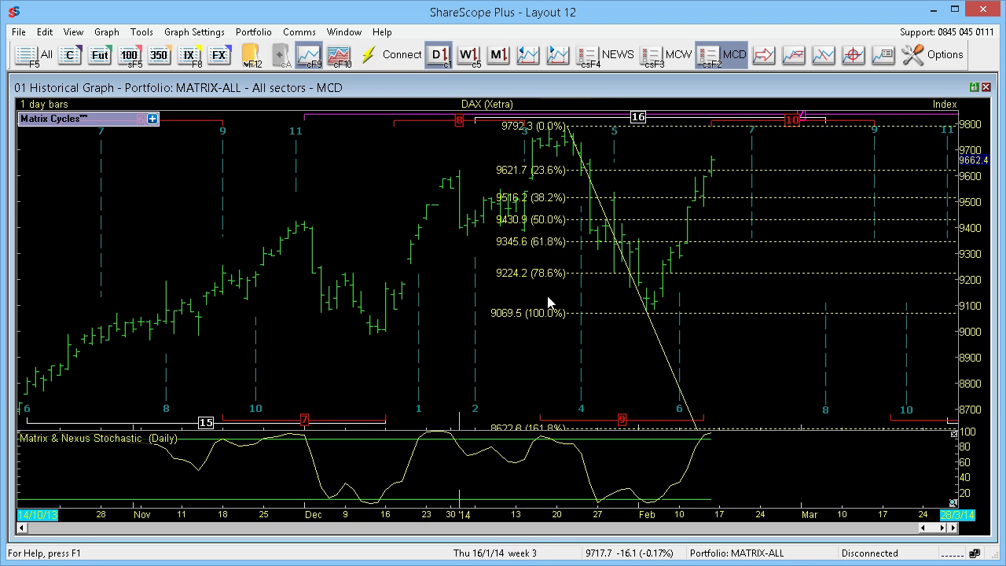
# Delete that Fibonacci retracement from the chart
pyautogui.click(584, 165)
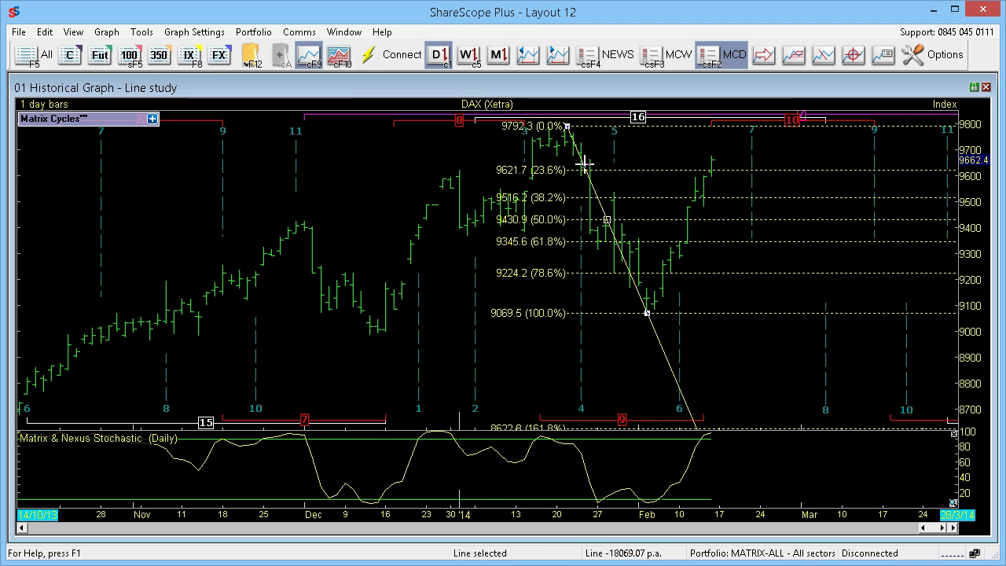
pyautogui.rightClick(584, 164)
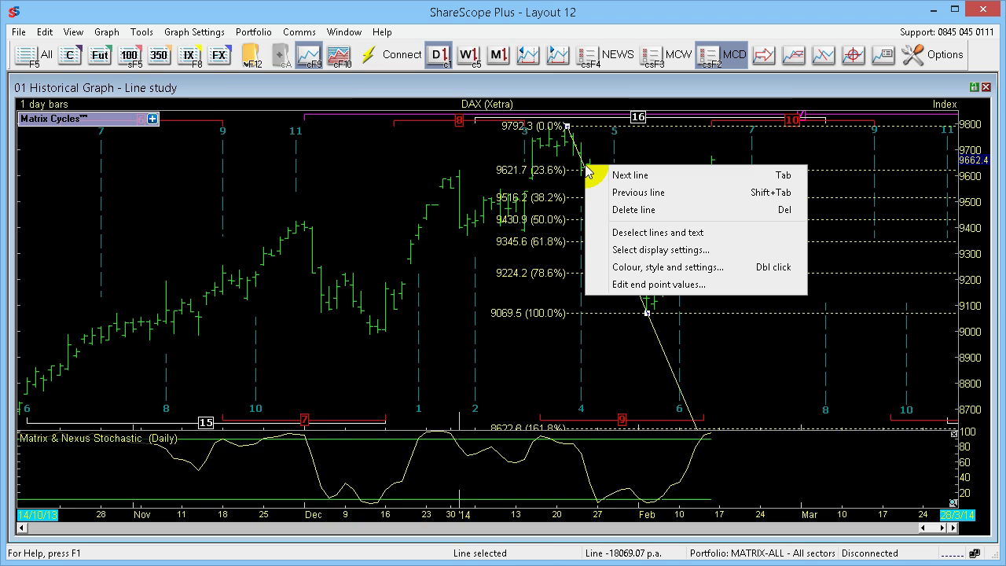
pyautogui.click(621, 209)
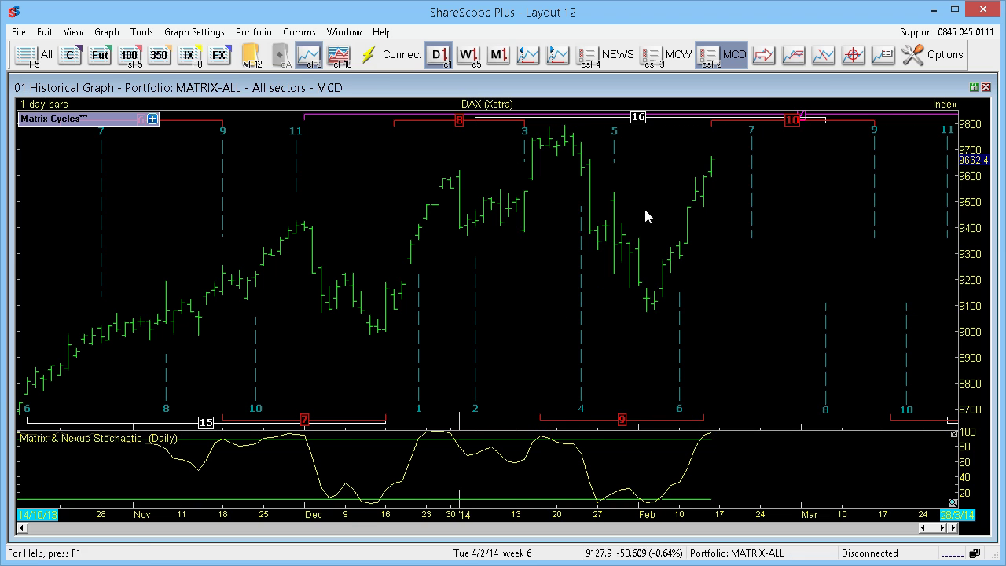
# Draw new Fibonacci levels from 9069.5 at 0% up to 9798.3 at 100%, and select them
pyautogui.click(795, 61)
pyautogui.click(834, 73)
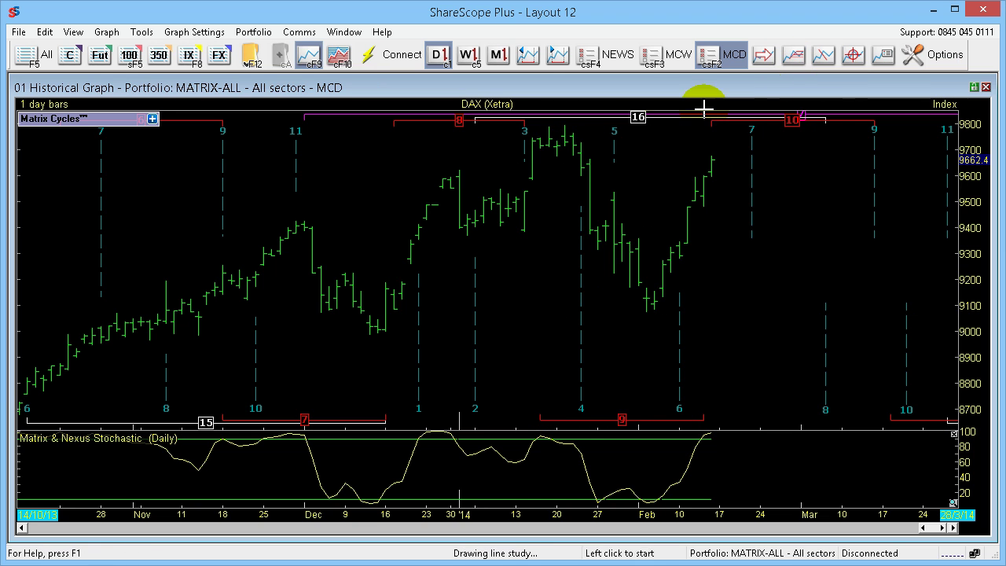
pyautogui.moveTo(567, 124); pyautogui.dragTo(517, 313)
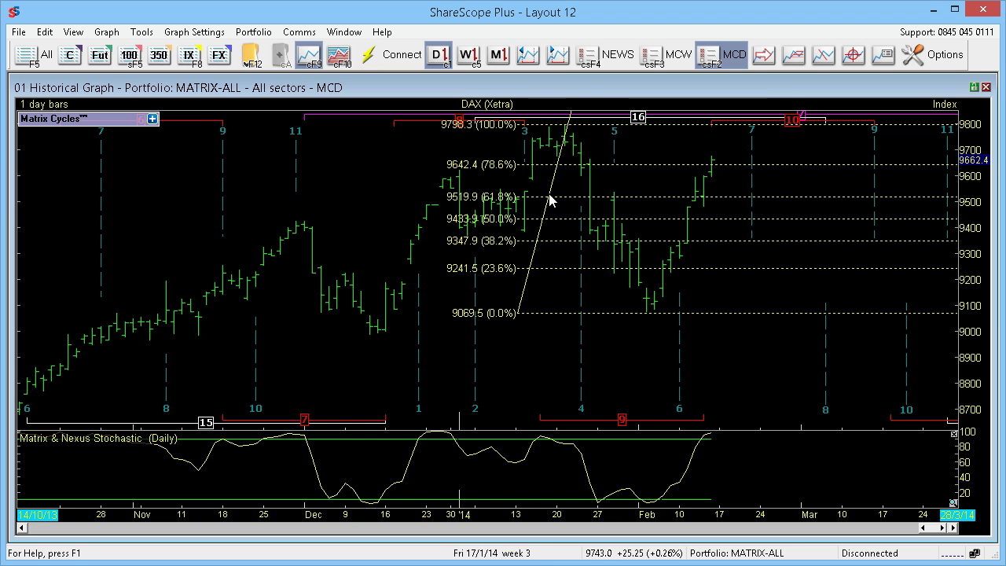
pyautogui.click(557, 162)
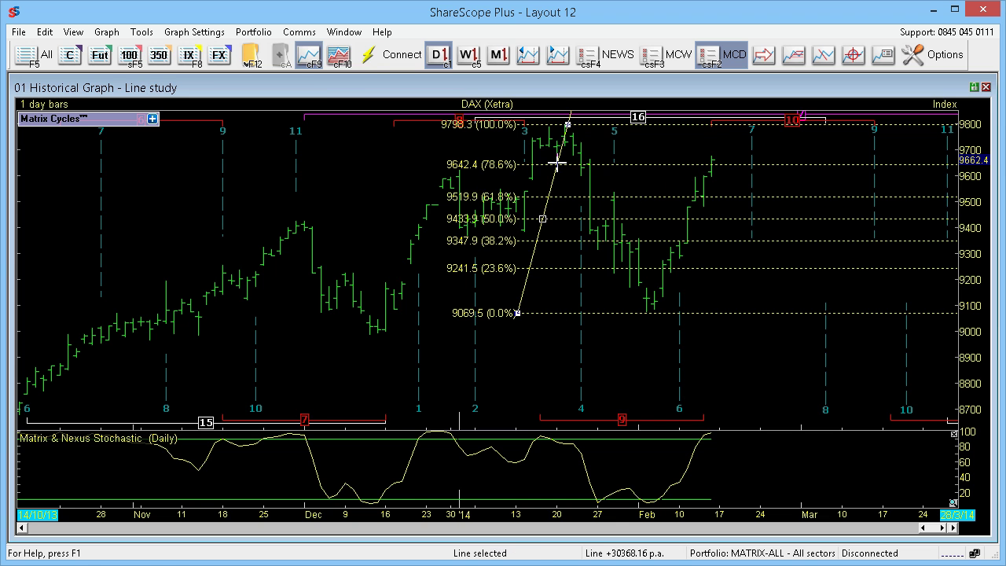
# Open the Fibonacci study's colour, style and settings window and move it off the levels
pyautogui.rightClick(557, 165)
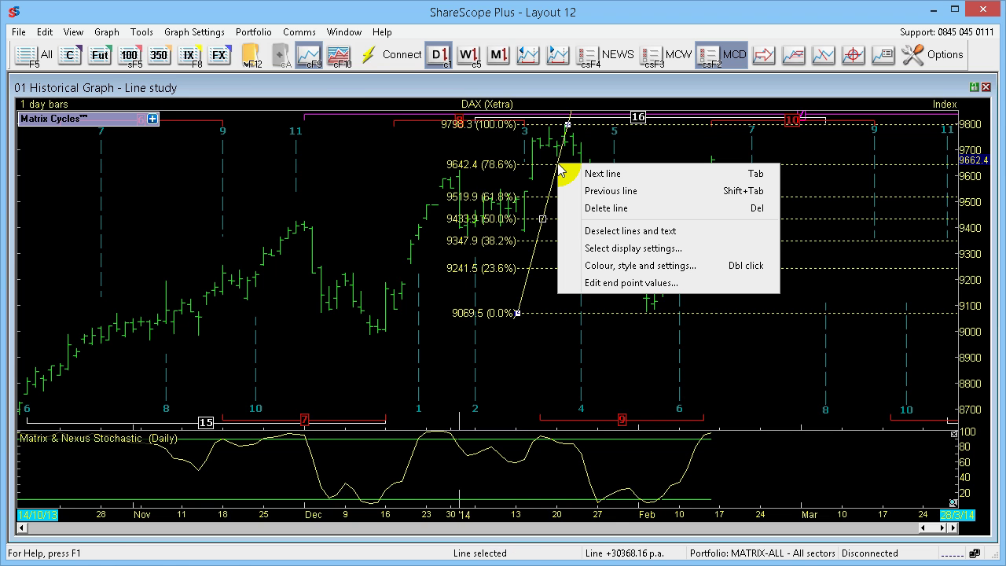
pyautogui.click(633, 266)
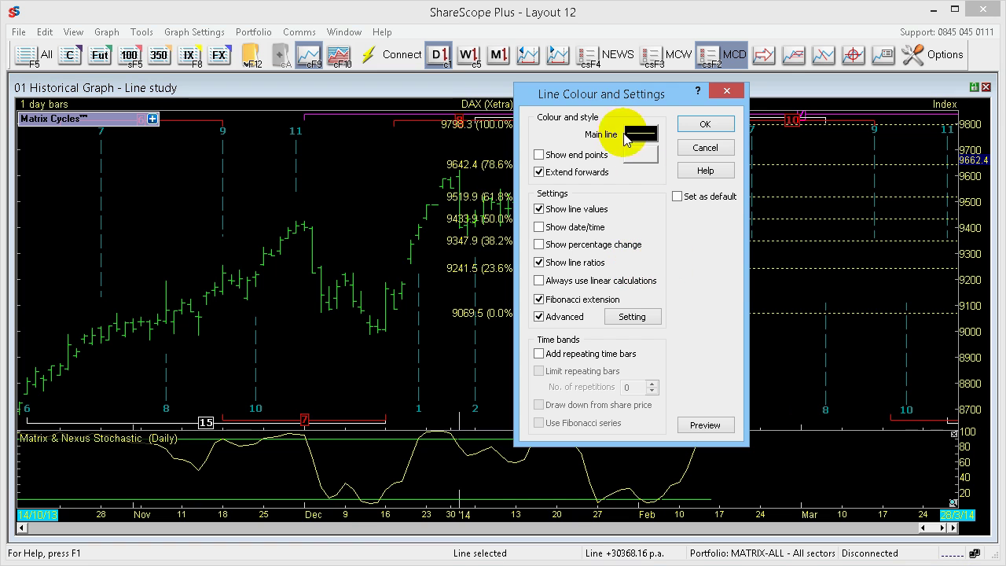
pyautogui.moveTo(609, 101); pyautogui.dragTo(297, 115)
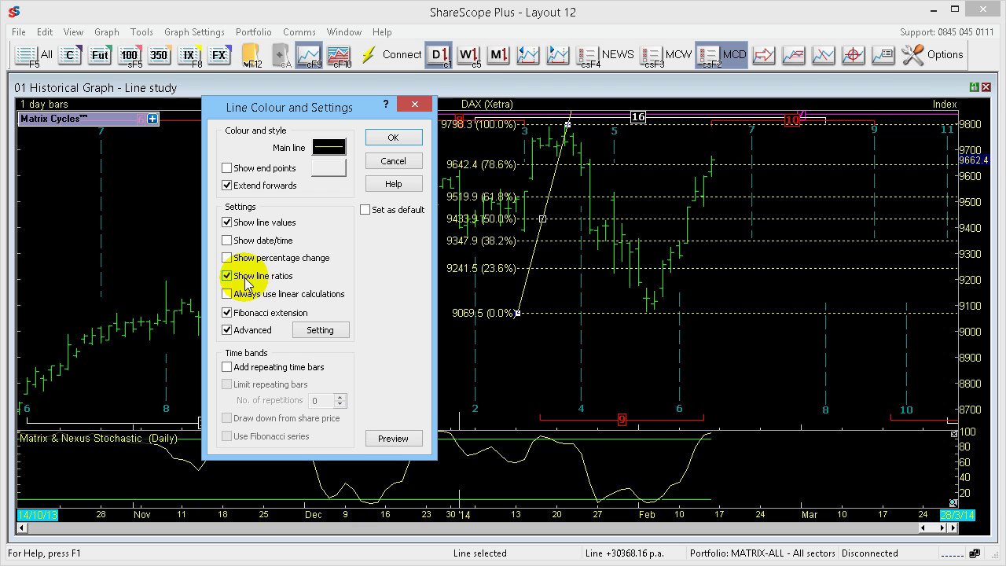
# Preview percentage-only labels, then restore and preview labels showing both prices and percentages
pyautogui.click(389, 437)
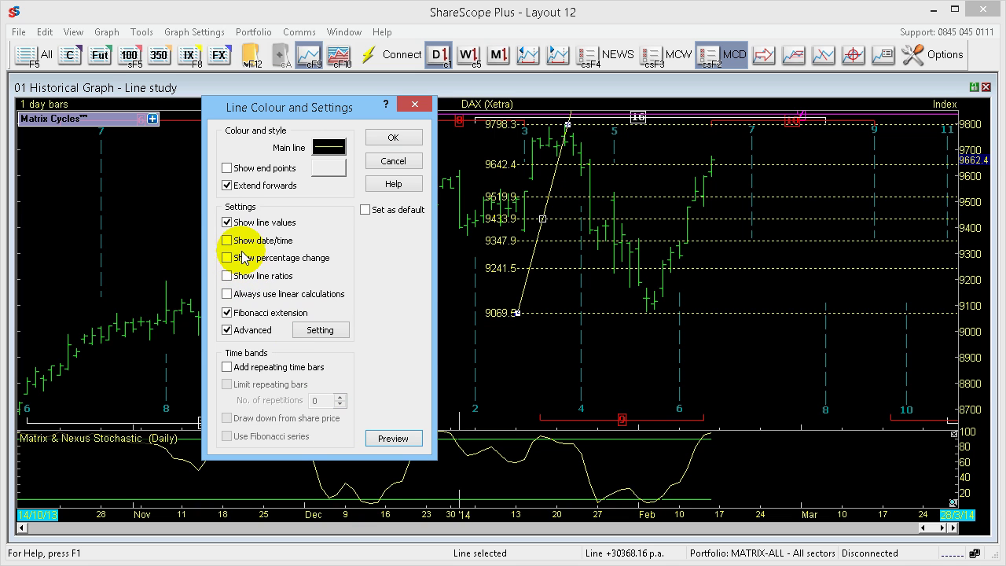
pyautogui.click(227, 223)
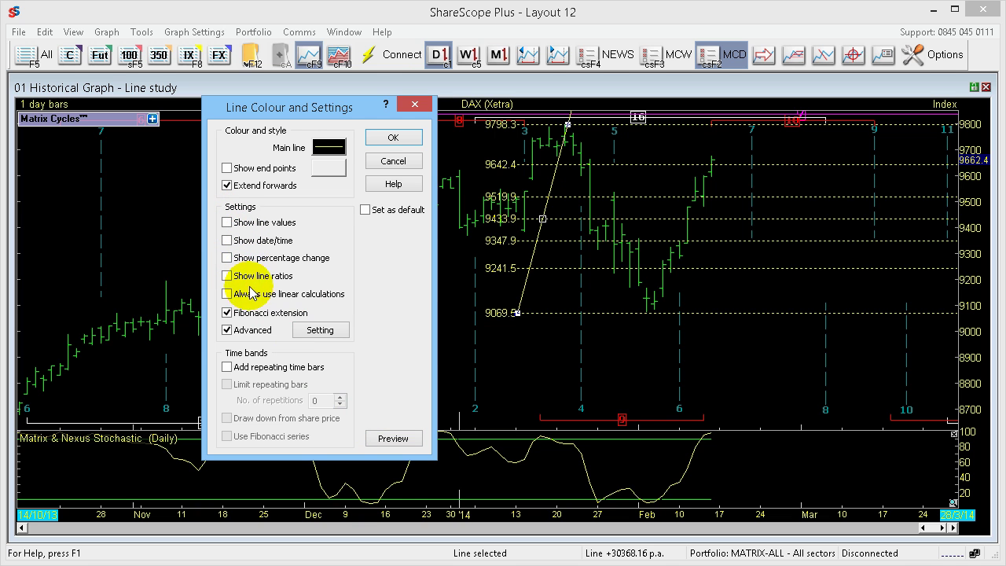
pyautogui.click(228, 276)
pyautogui.click(393, 438)
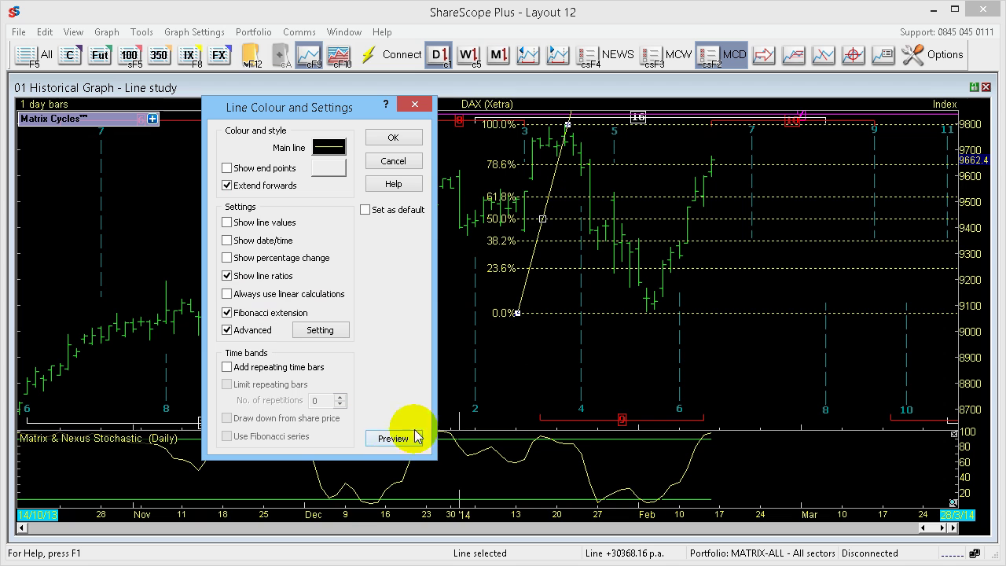
pyautogui.click(227, 222)
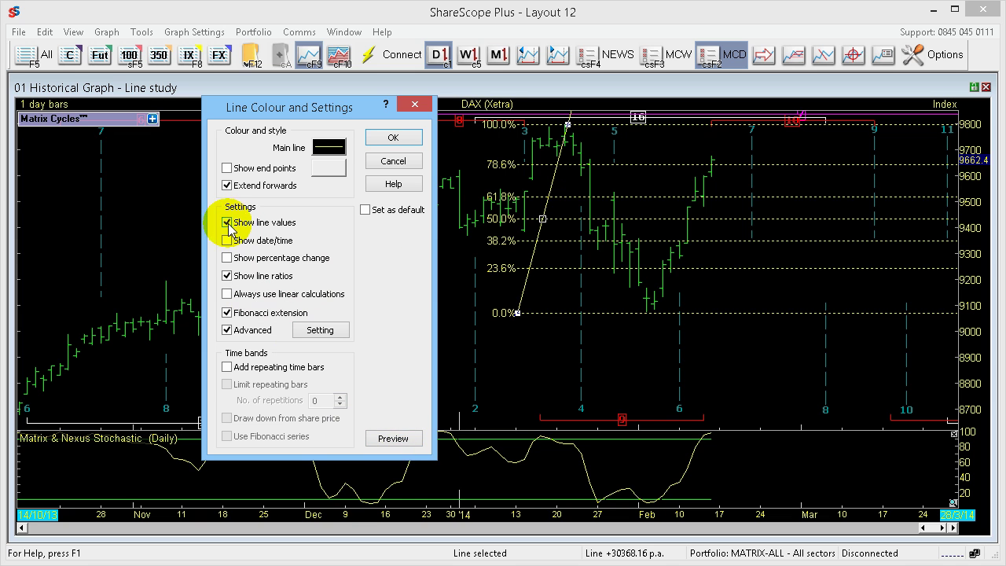
pyautogui.click(393, 438)
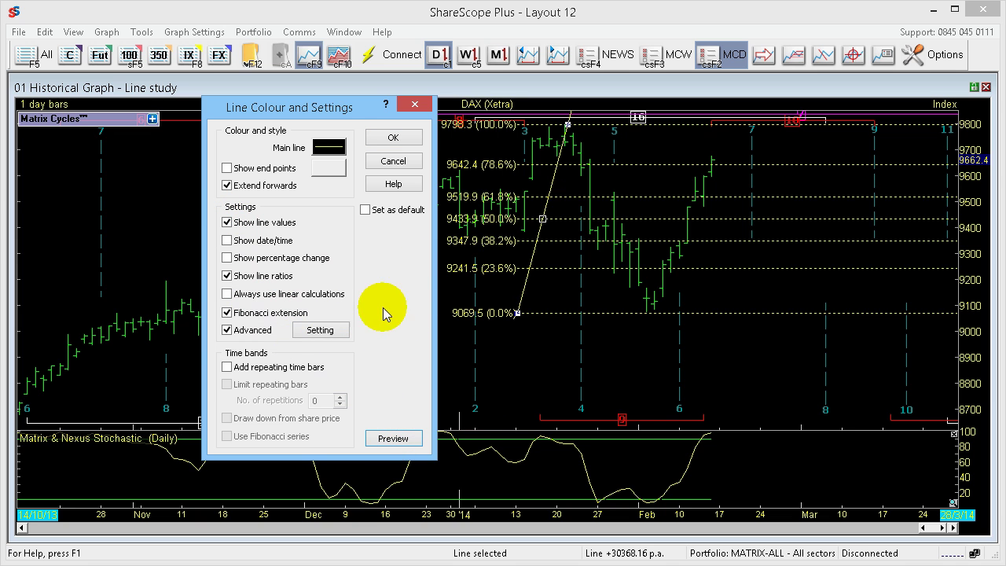
# Confirm the 0.000 level's line style and the advanced Fibonacci levels (0.0–261.8)
pyautogui.click(320, 330)
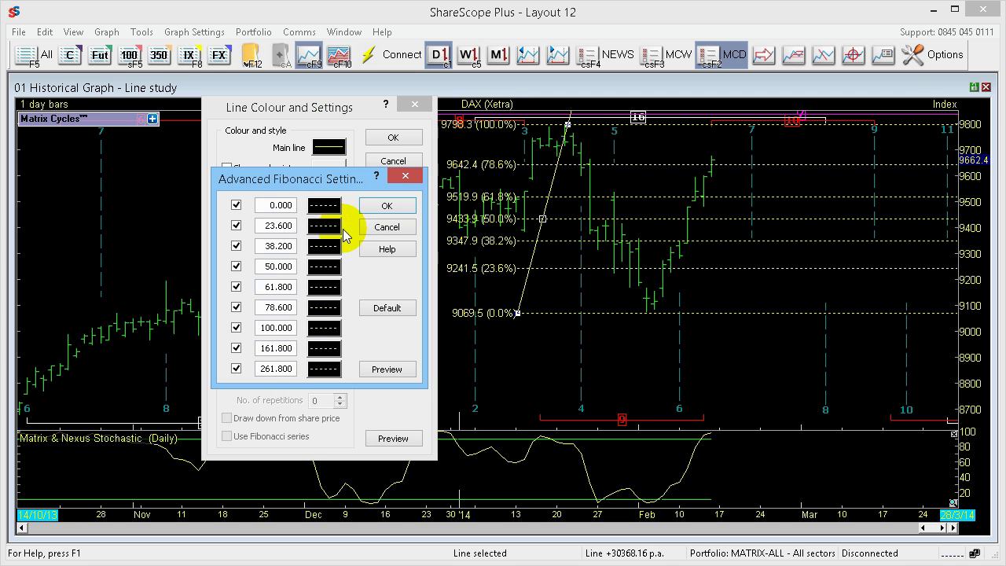
pyautogui.click(322, 206)
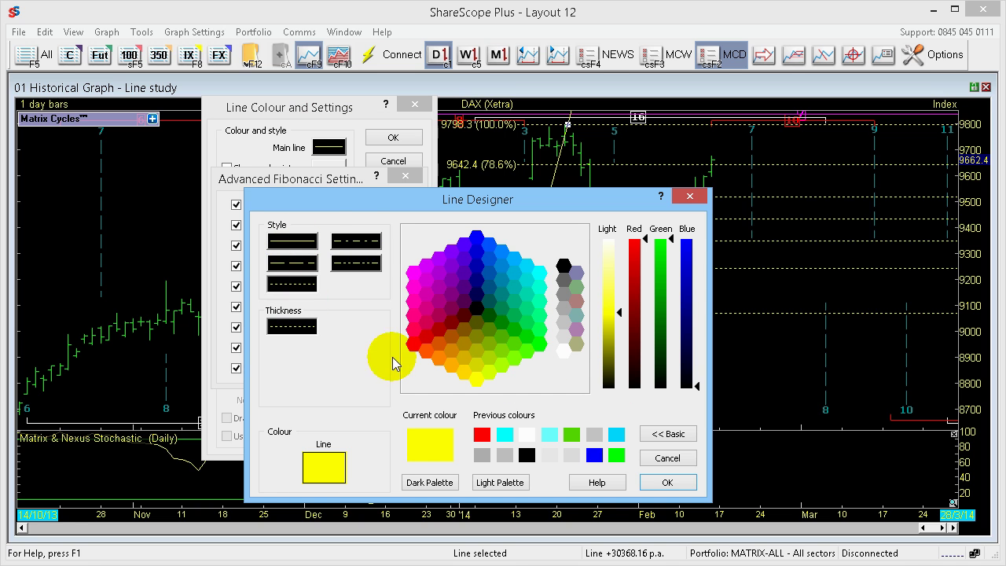
pyautogui.click(668, 481)
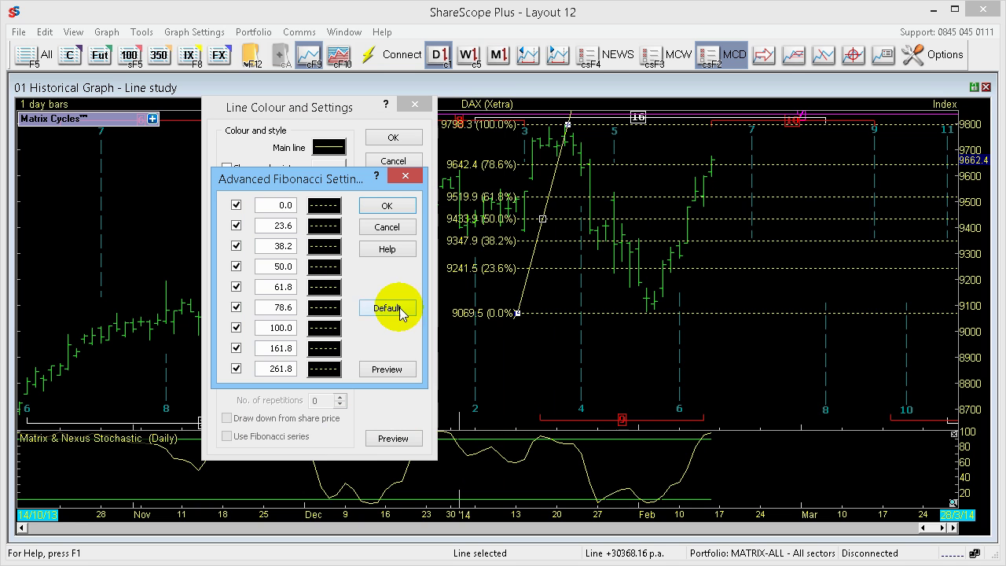
pyautogui.click(386, 206)
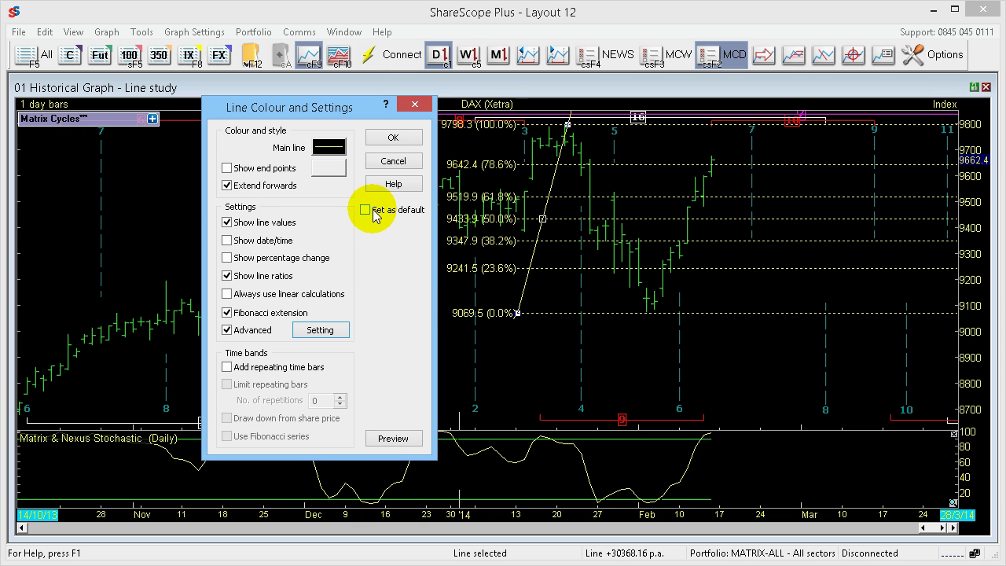
# Preview the levels without forward extension, restore extension to the right edge, and apply as default
pyautogui.click(228, 187)
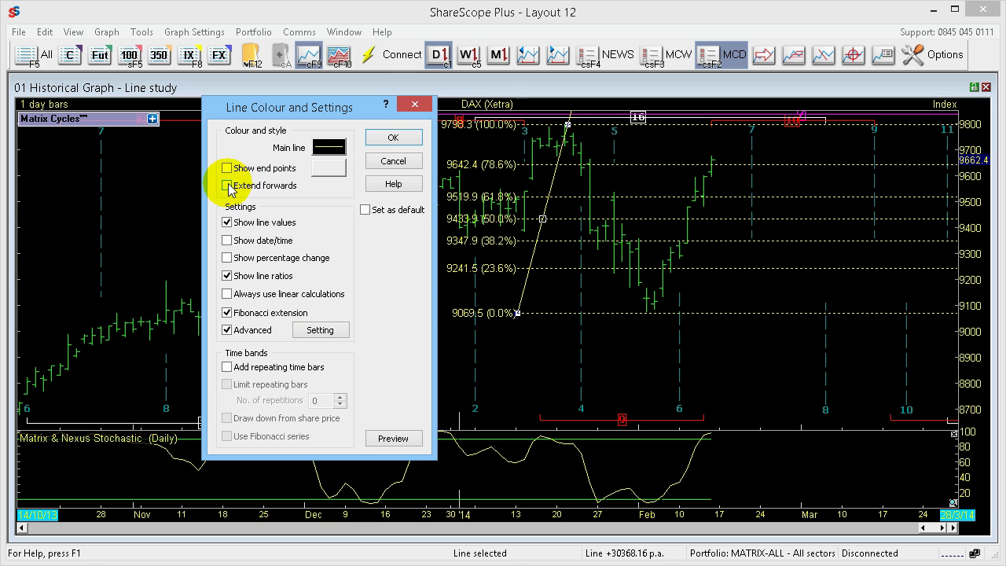
pyautogui.click(393, 437)
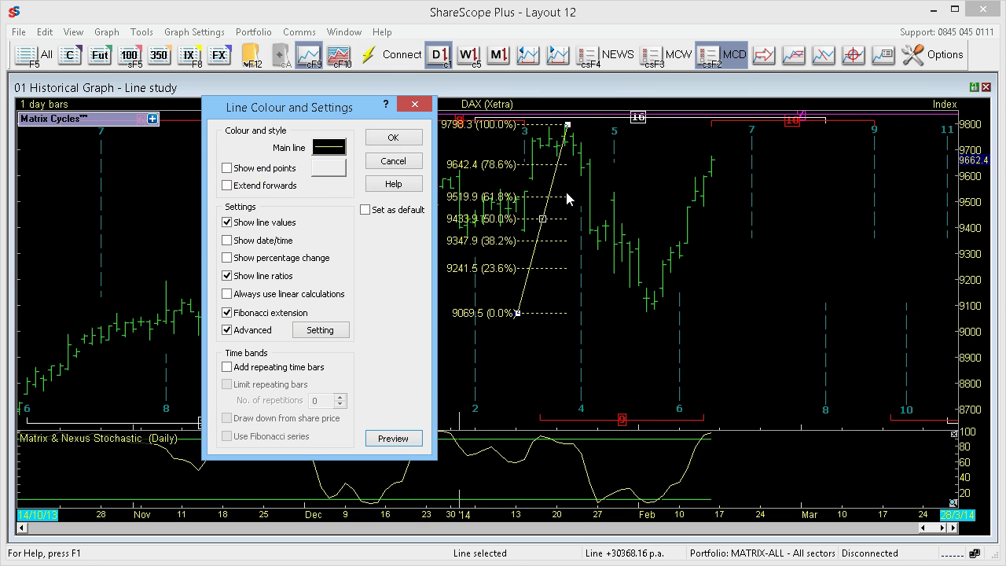
pyautogui.click(227, 185)
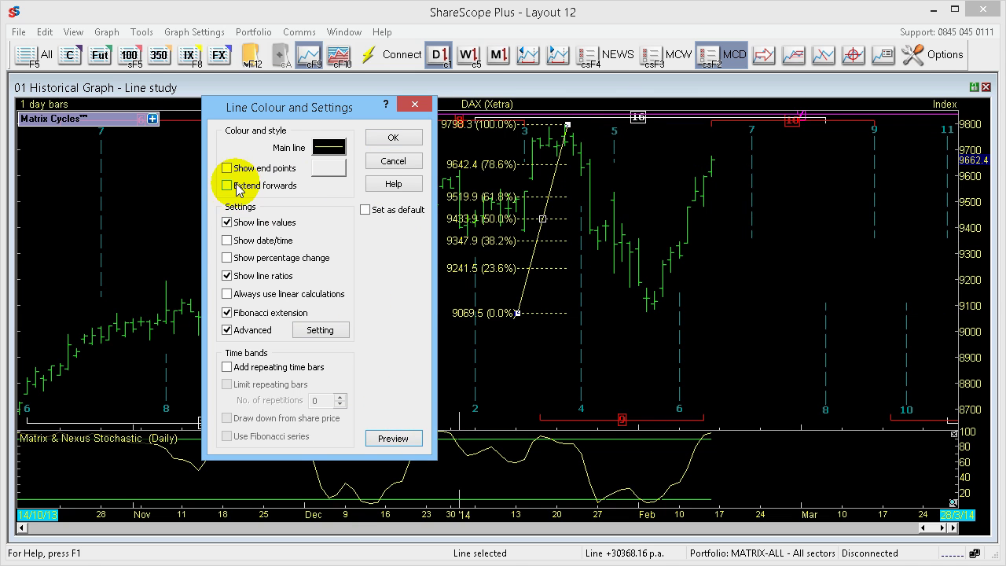
pyautogui.click(393, 440)
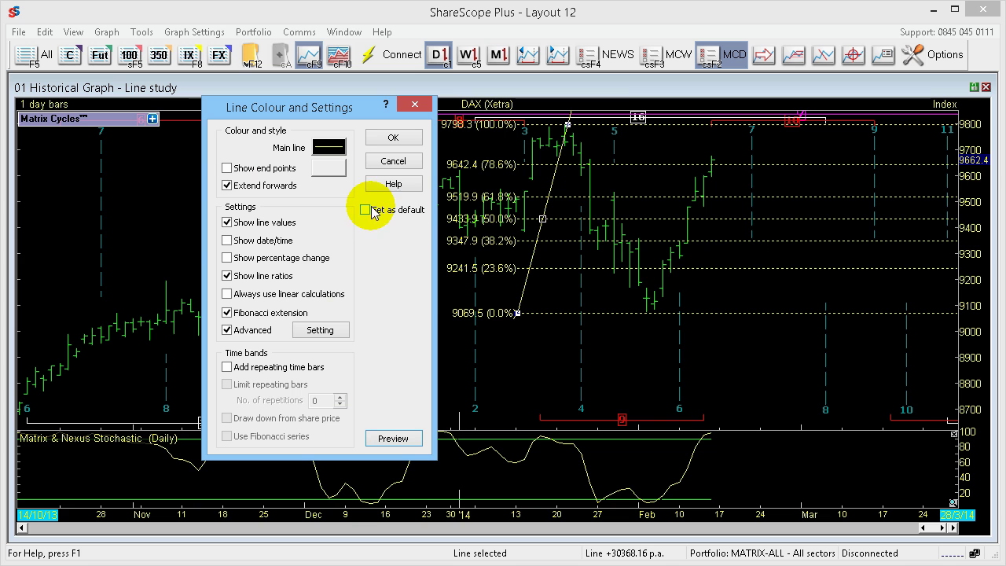
pyautogui.click(393, 139)
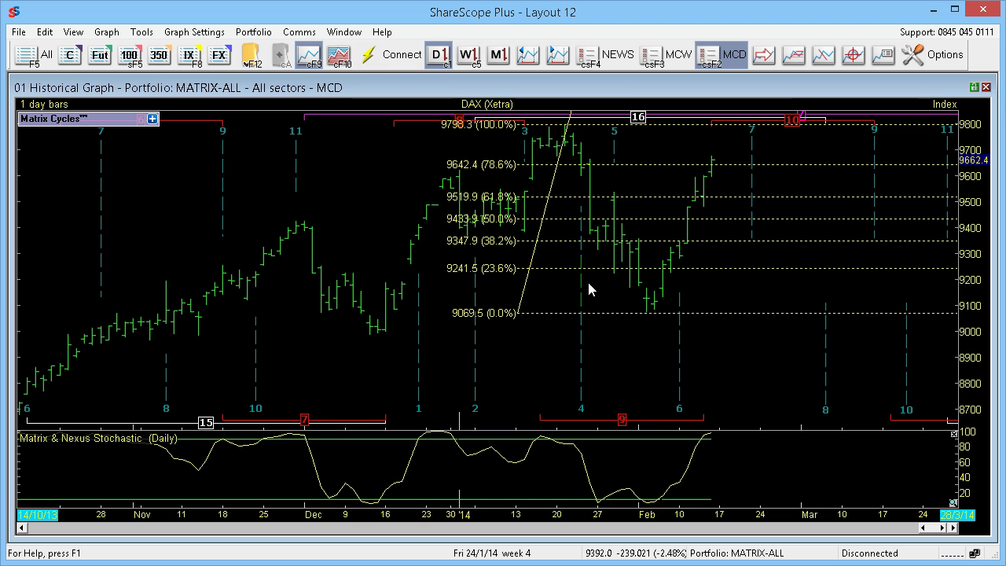
# Select the Fibonacci retracement and delete it through its line actions menu
pyautogui.click(520, 310)
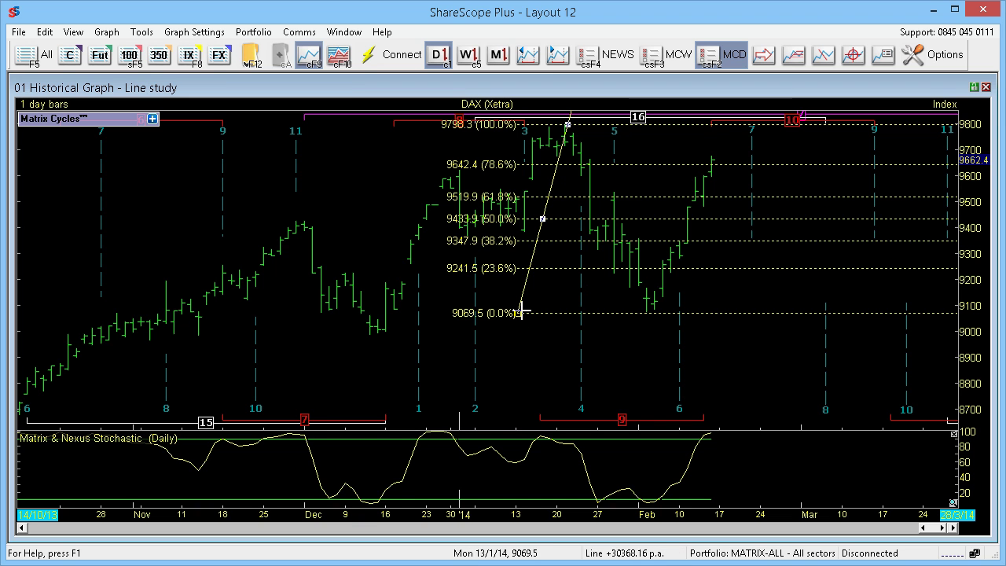
pyautogui.rightClick(542, 219)
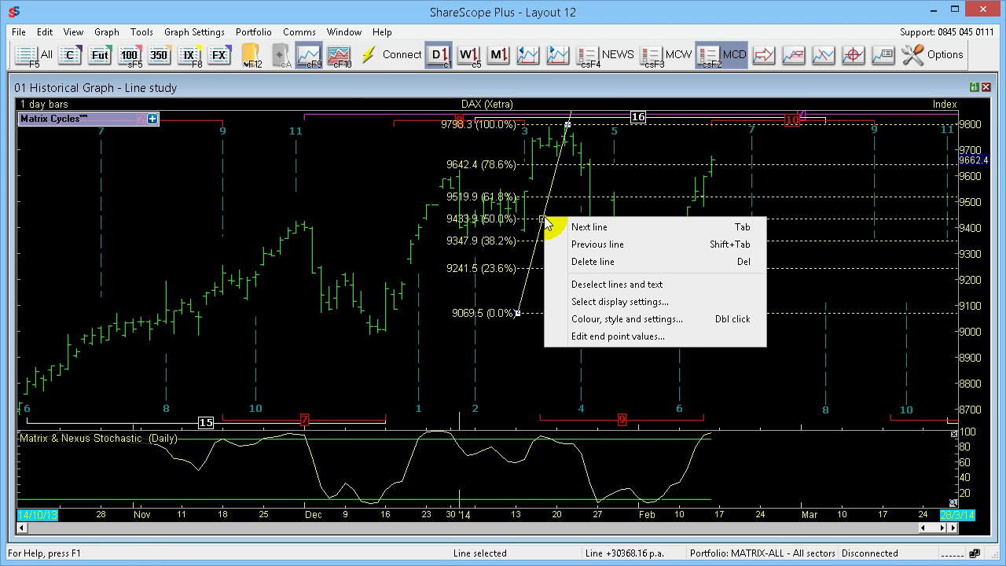
pyautogui.click(542, 219)
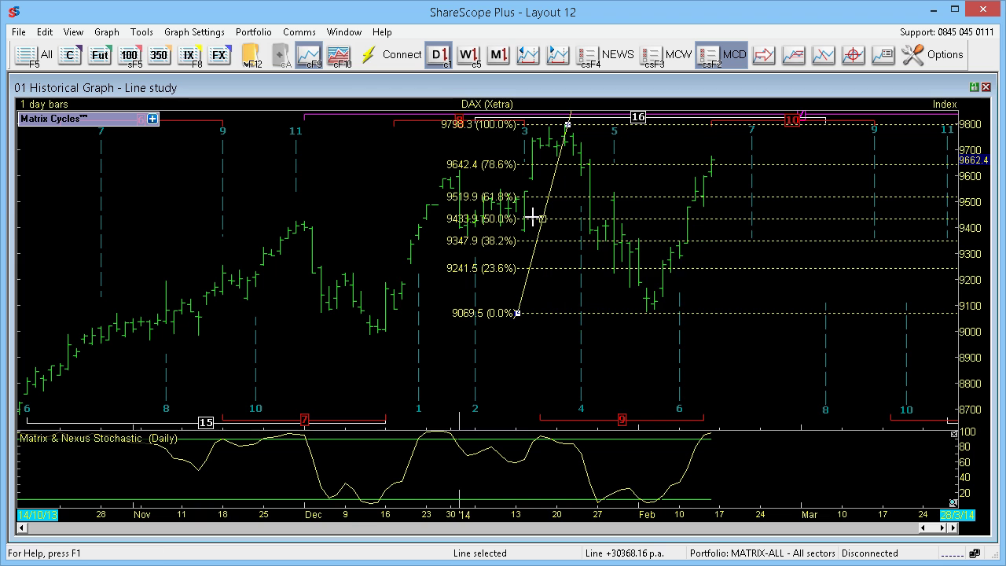
pyautogui.rightClick(542, 220)
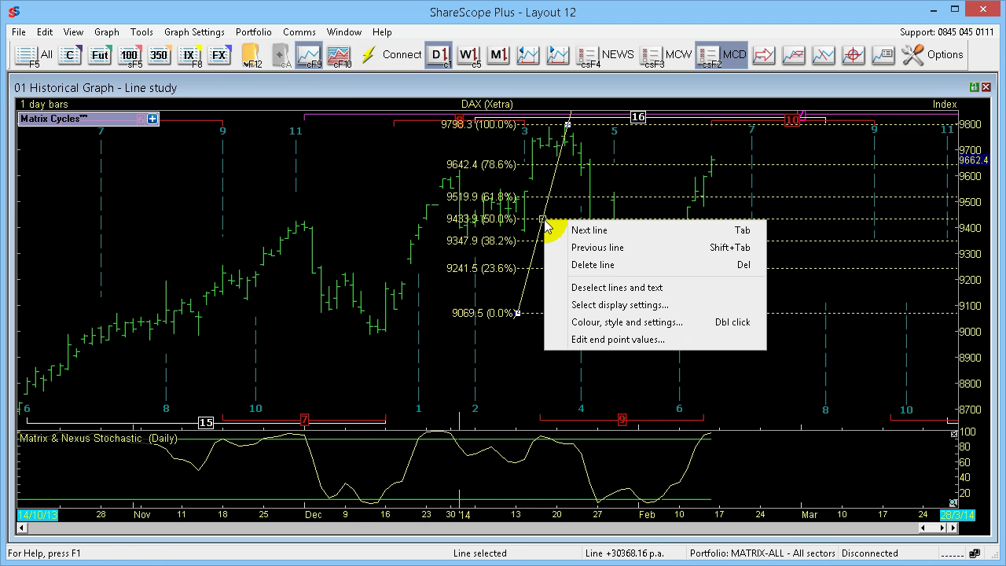
pyautogui.click(605, 266)
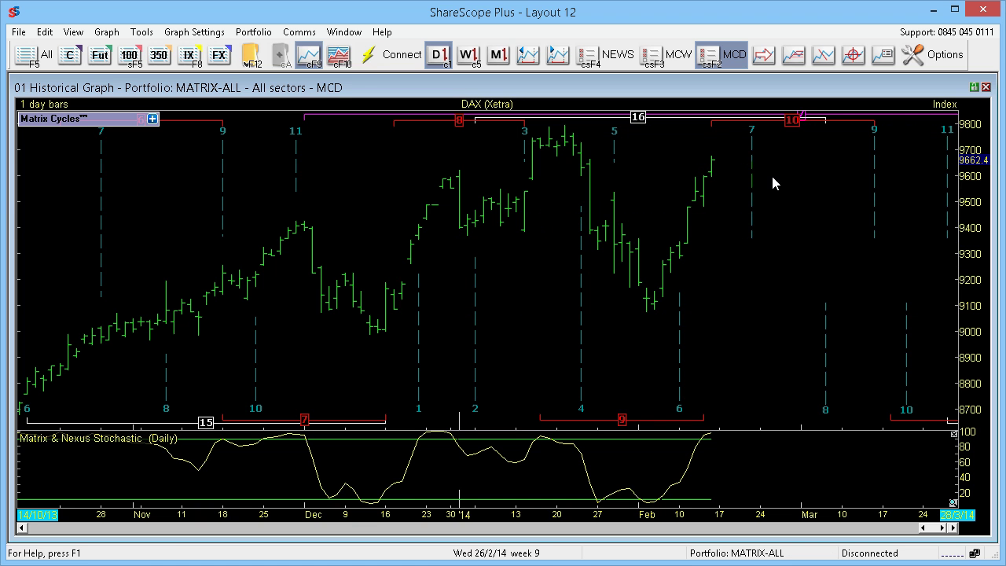
pyautogui.click(792, 56)
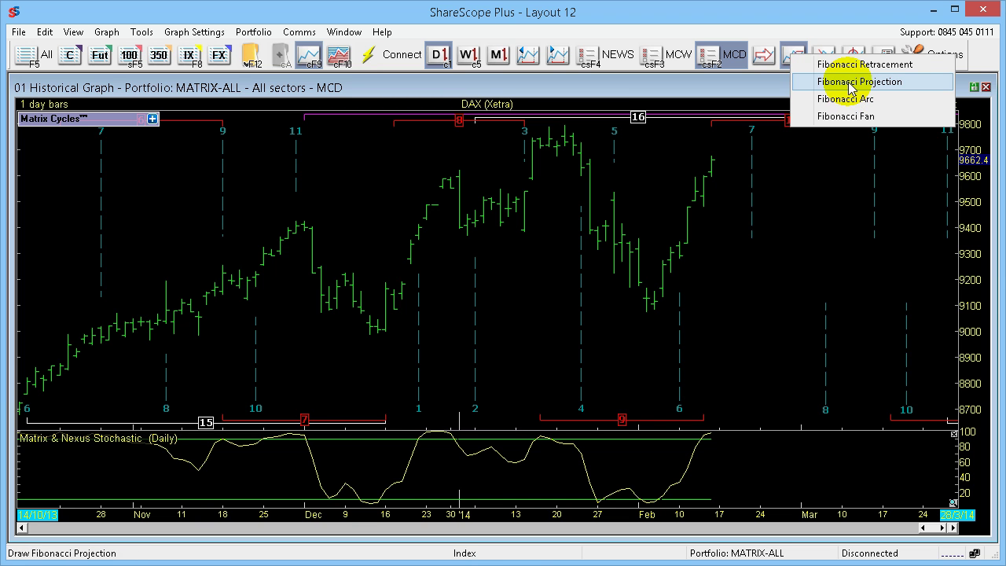
# Draw a Fibonacci Projection from the December peak via the mid-December low, levels 9798.3 to 8637.6
pyautogui.click(848, 81)
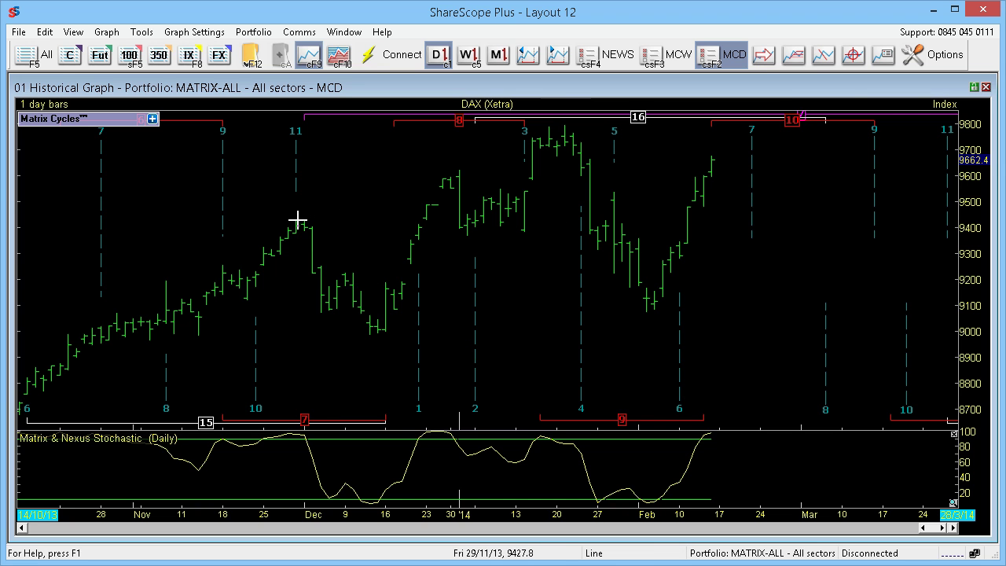
pyautogui.moveTo(308, 234); pyautogui.dragTo(373, 336)
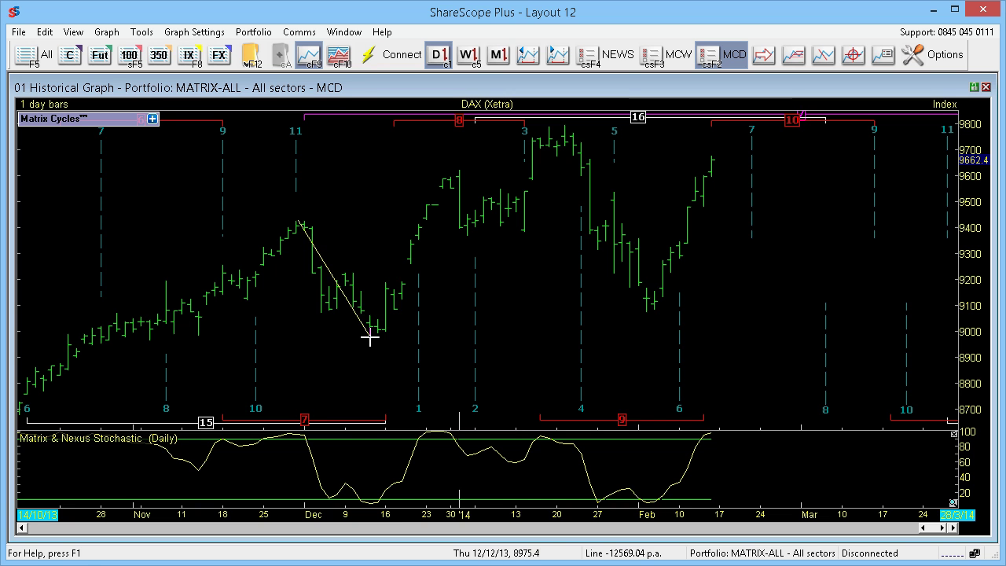
pyautogui.moveTo(372, 334); pyautogui.dragTo(371, 334)
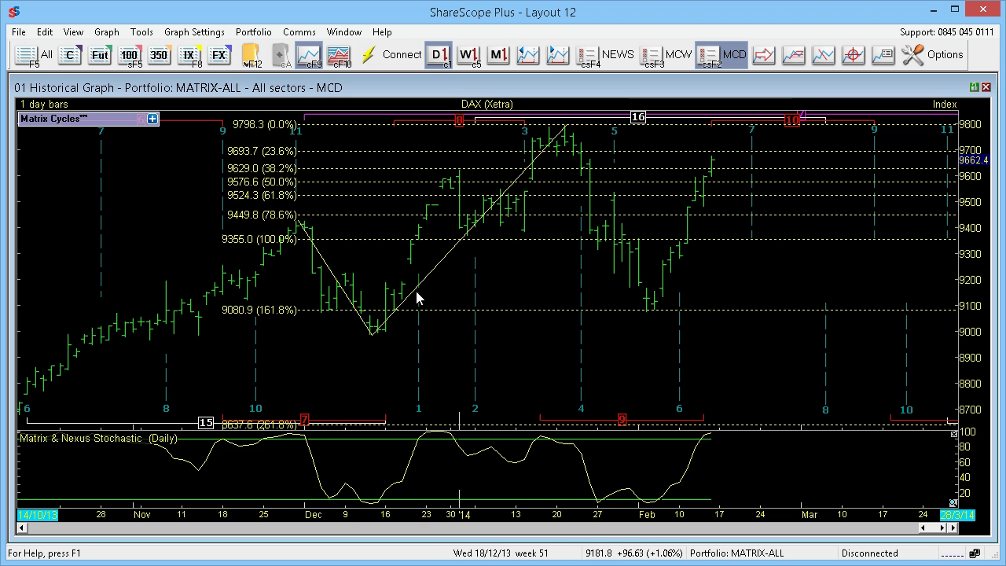
pyautogui.click(393, 316)
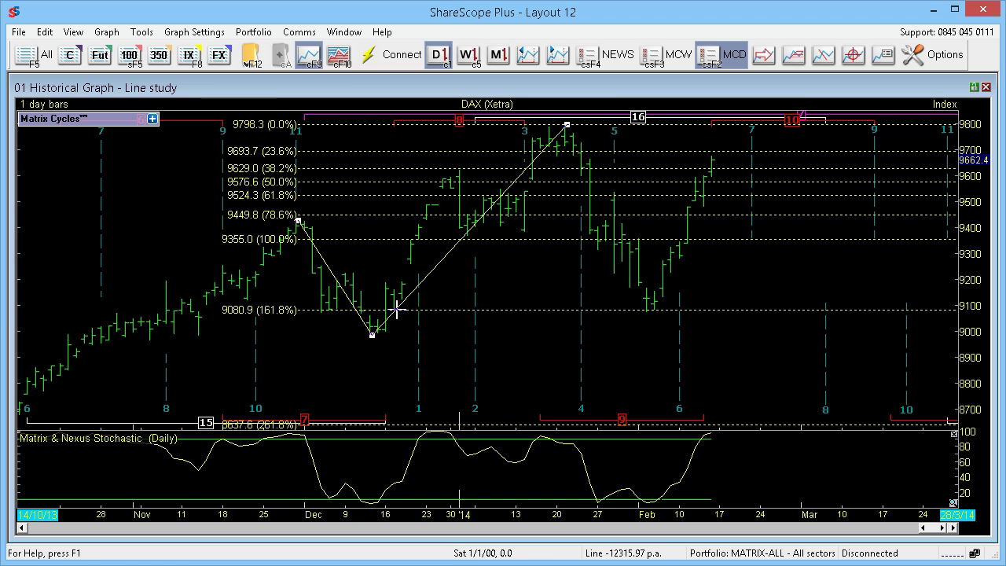
# Save the projection's line settings as default after checking its advanced levels, then reselect it
pyautogui.rightClick(398, 314)
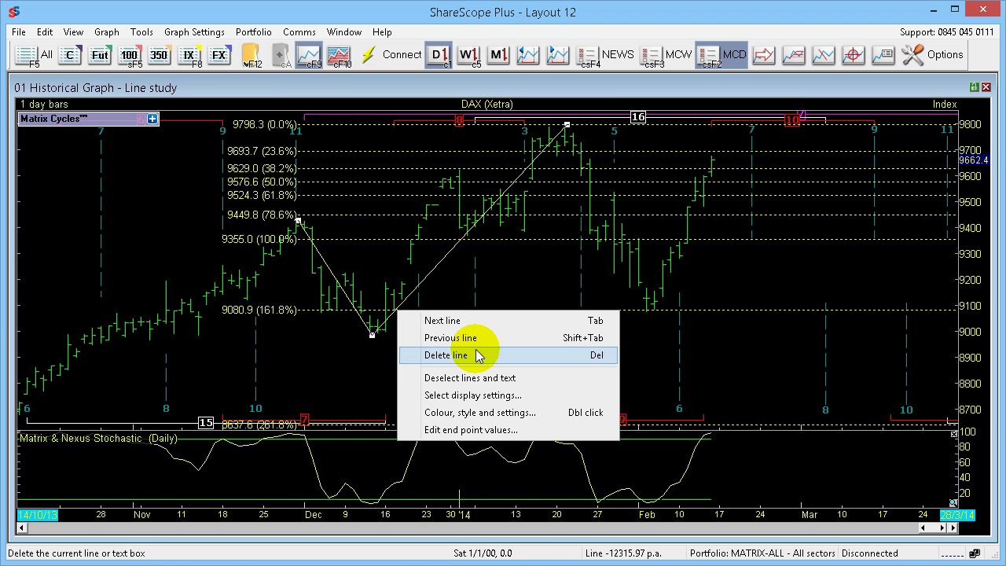
pyautogui.click(481, 412)
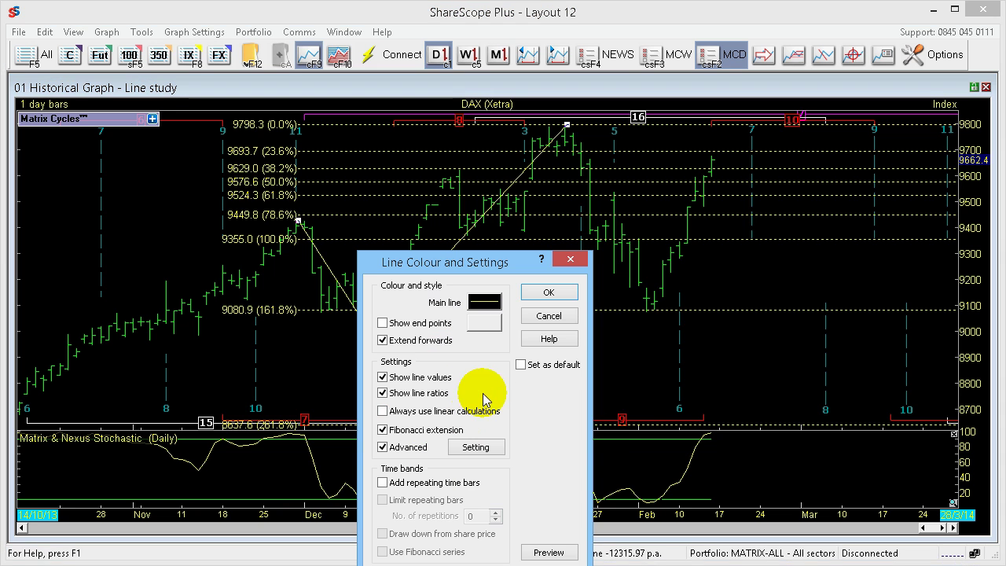
pyautogui.click(476, 446)
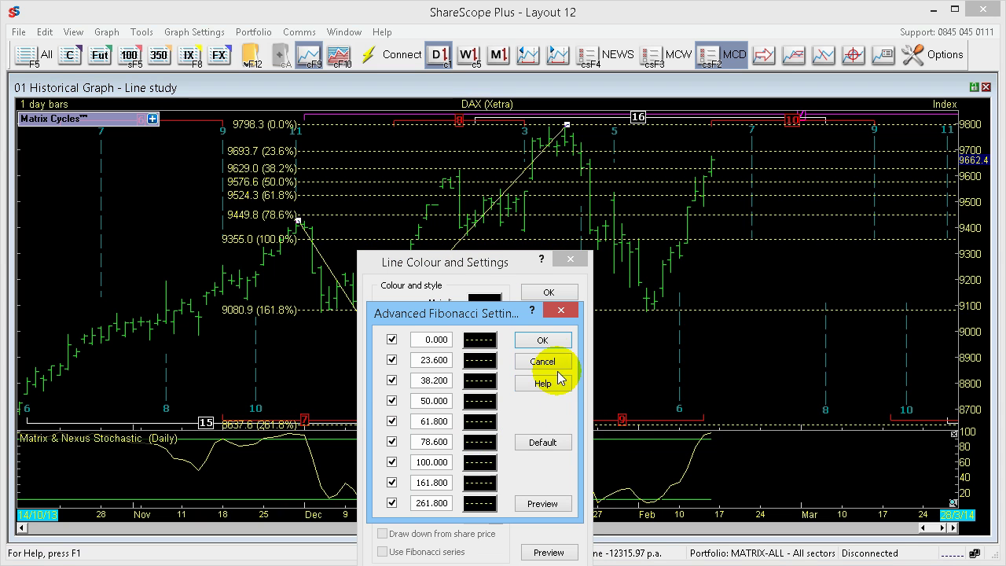
pyautogui.click(554, 362)
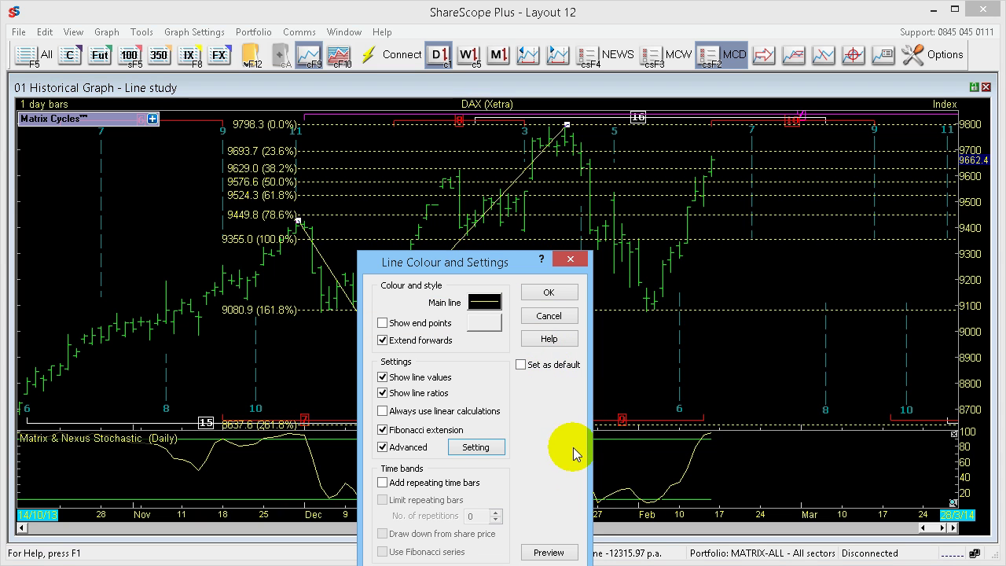
pyautogui.click(522, 366)
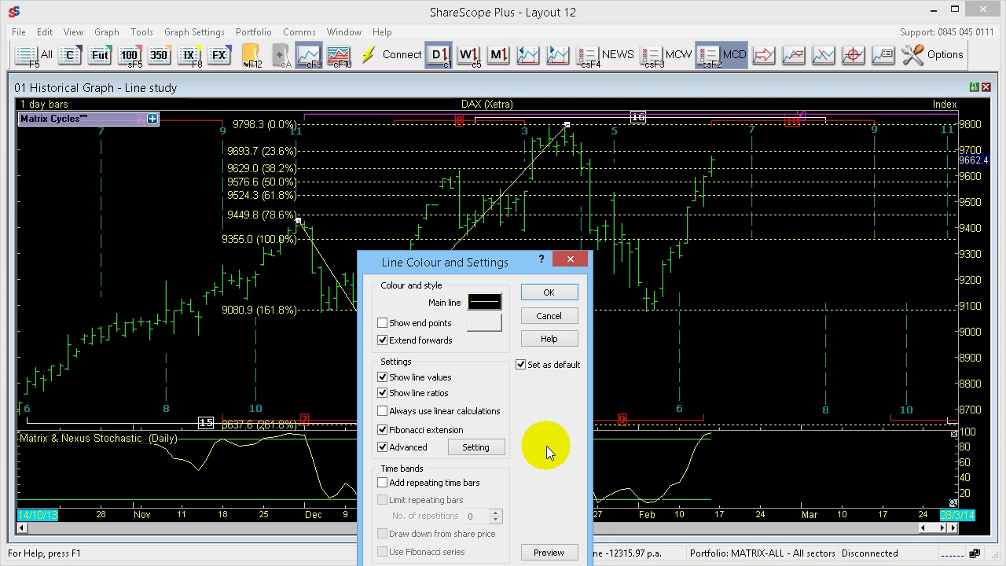
pyautogui.click(550, 293)
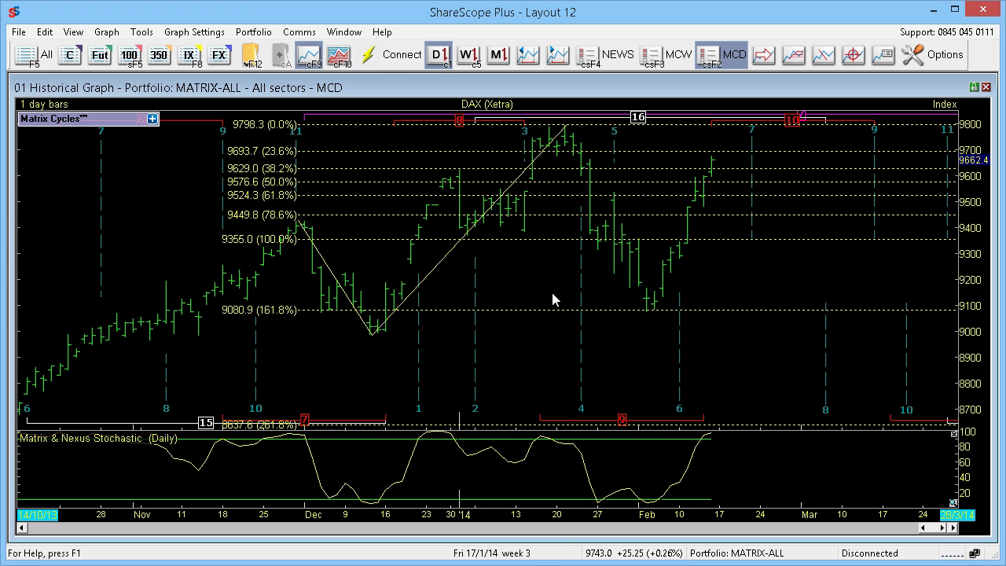
pyautogui.click(395, 307)
pyautogui.rightClick(397, 311)
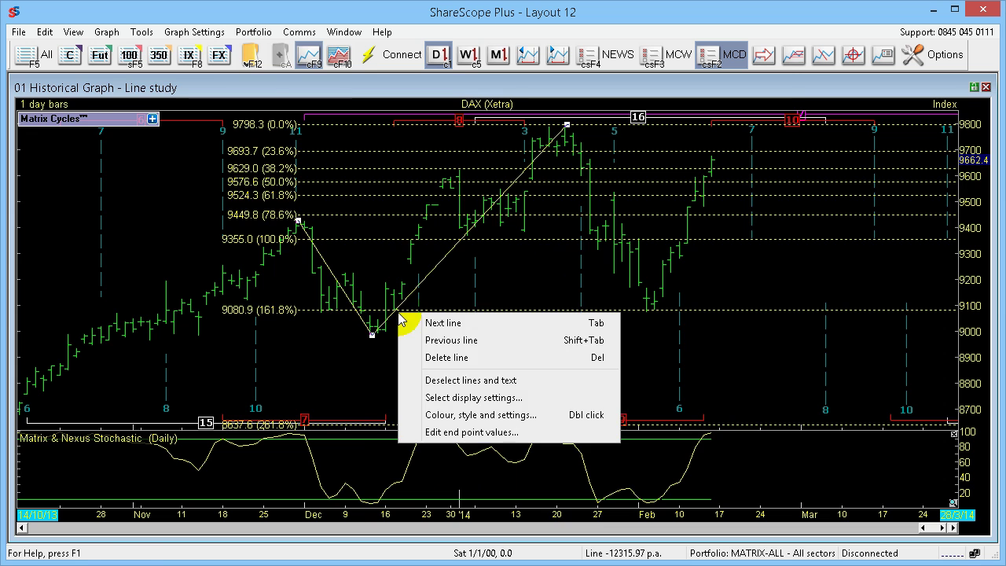